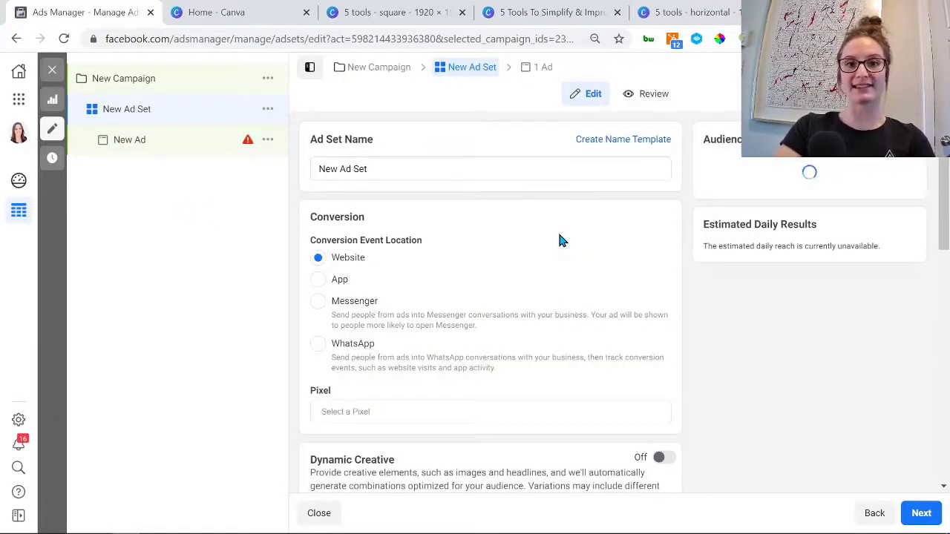
- Review the ad set's placement options, then the new ad's setup, format options and Facebook feed preview
{"action": "scroll", "coordinate": [557, 242], "scroll_direction": "down", "scroll_amount": 6}
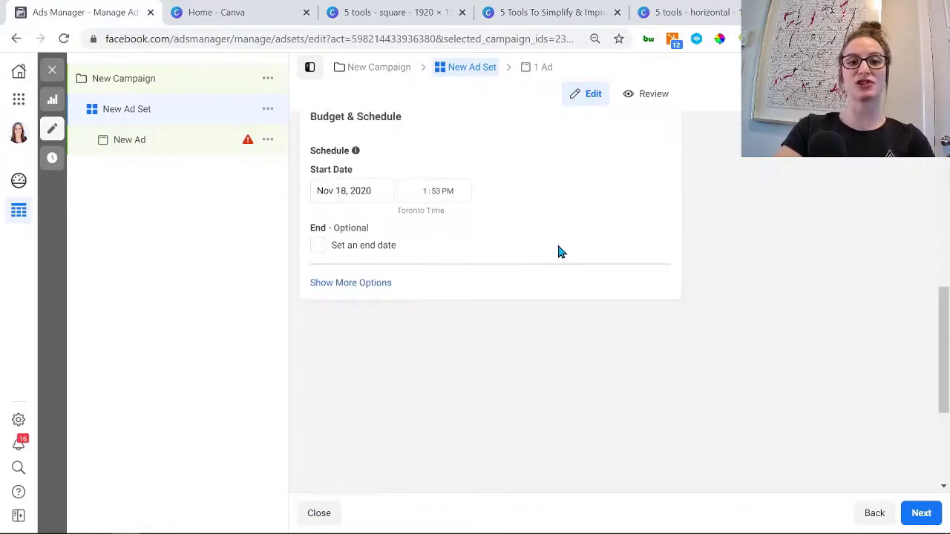
{"action": "scroll", "coordinate": [529, 254], "scroll_direction": "down", "scroll_amount": 10}
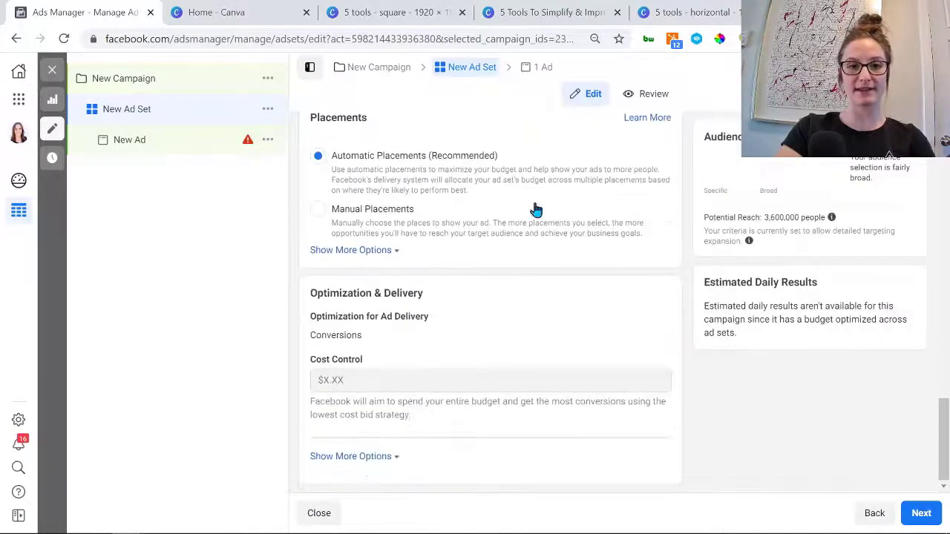
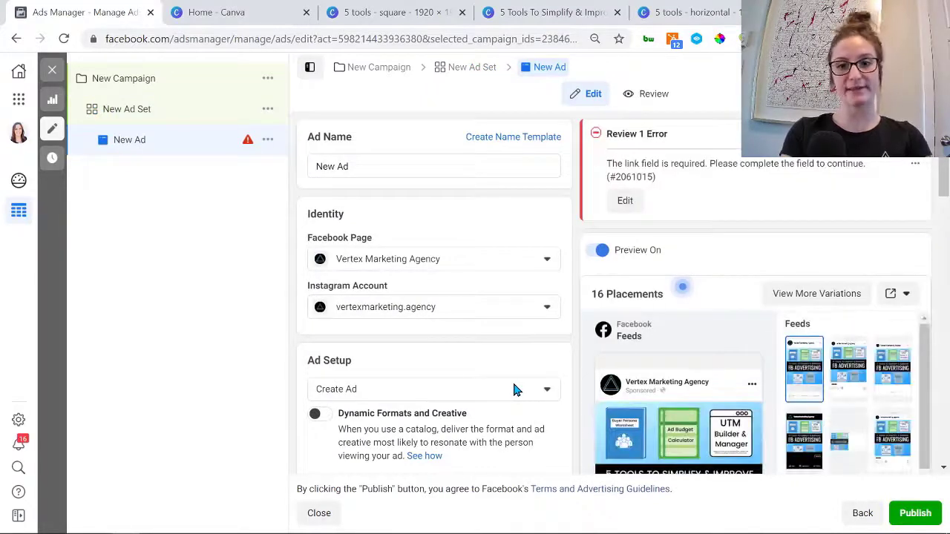
{"action": "scroll", "coordinate": [731, 373], "scroll_direction": "down", "scroll_amount": 2}
{"action": "scroll", "coordinate": [731, 373], "scroll_direction": "up", "scroll_amount": 2}
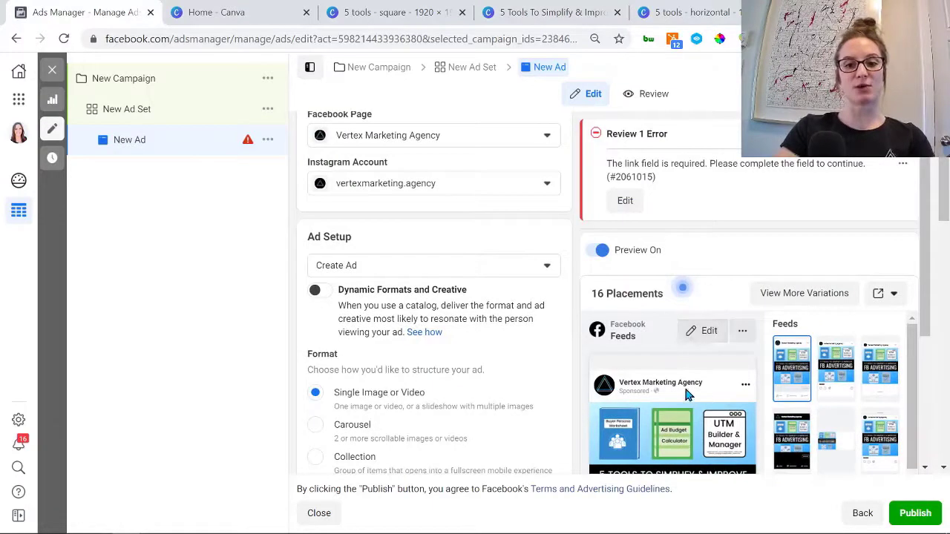
{"action": "scroll", "coordinate": [686, 392], "scroll_direction": "down", "scroll_amount": 2}
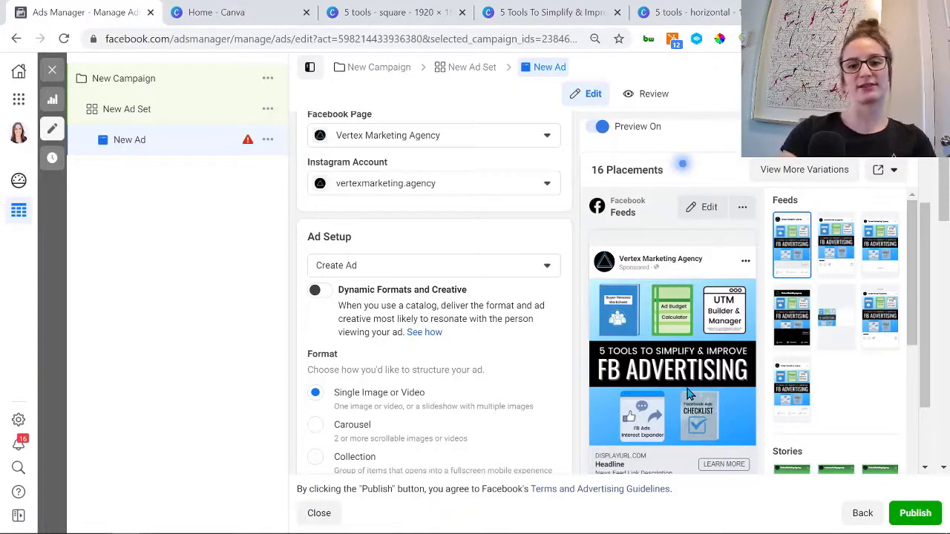
{"action": "scroll", "coordinate": [430, 200], "scroll_direction": "down", "scroll_amount": 2}
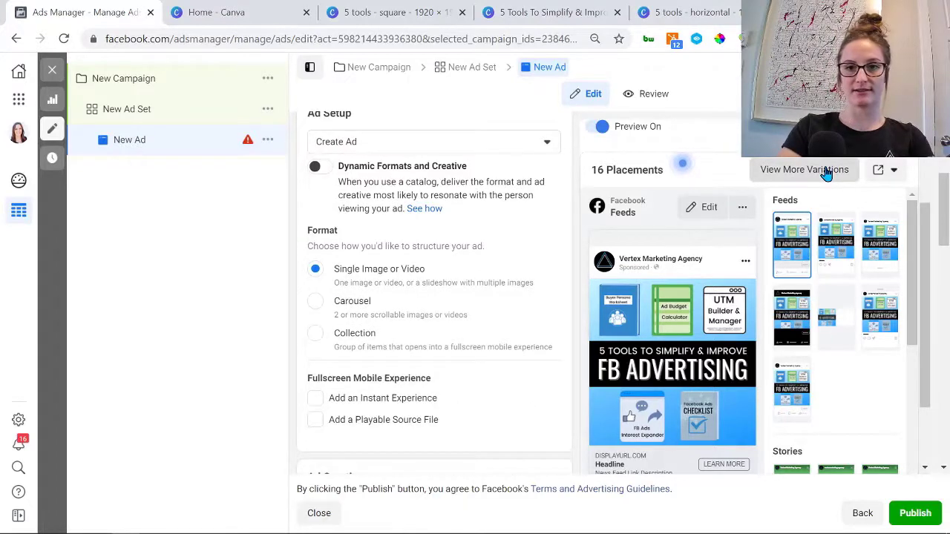
- Open the full set of placement variations for the ad and examine how the image appears in each, down to Facebook Stories
{"action": "left_click", "coordinate": [825, 171]}
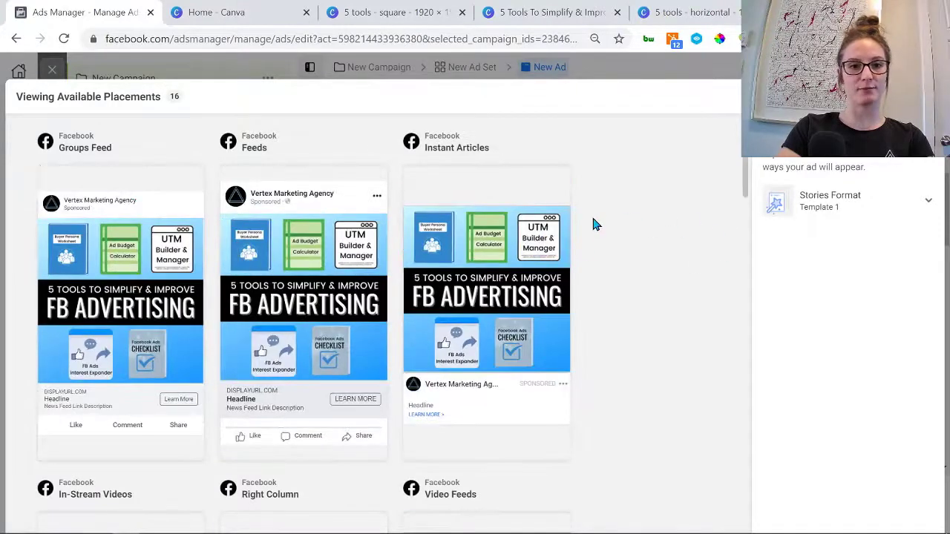
{"action": "scroll", "coordinate": [593, 219], "scroll_direction": "down", "scroll_amount": 3}
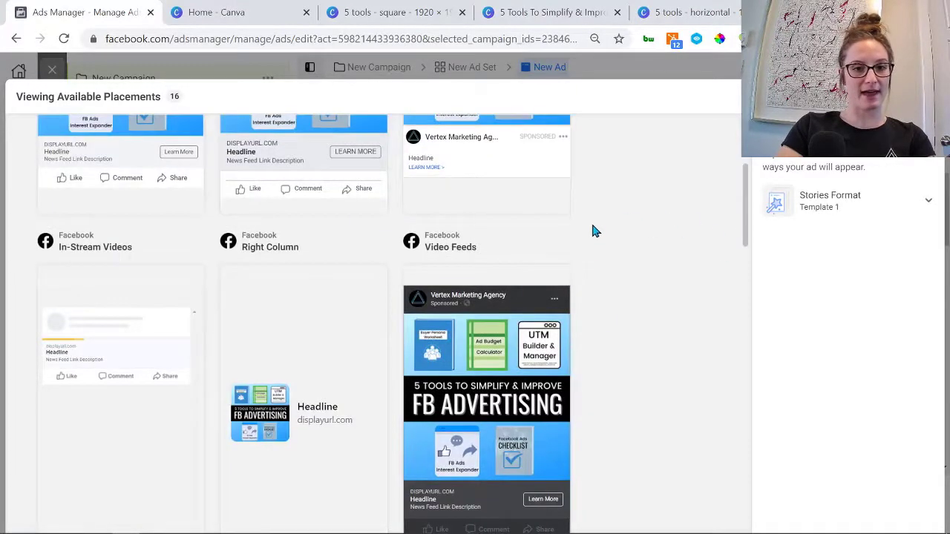
{"action": "middle_click", "coordinate": [623, 279]}
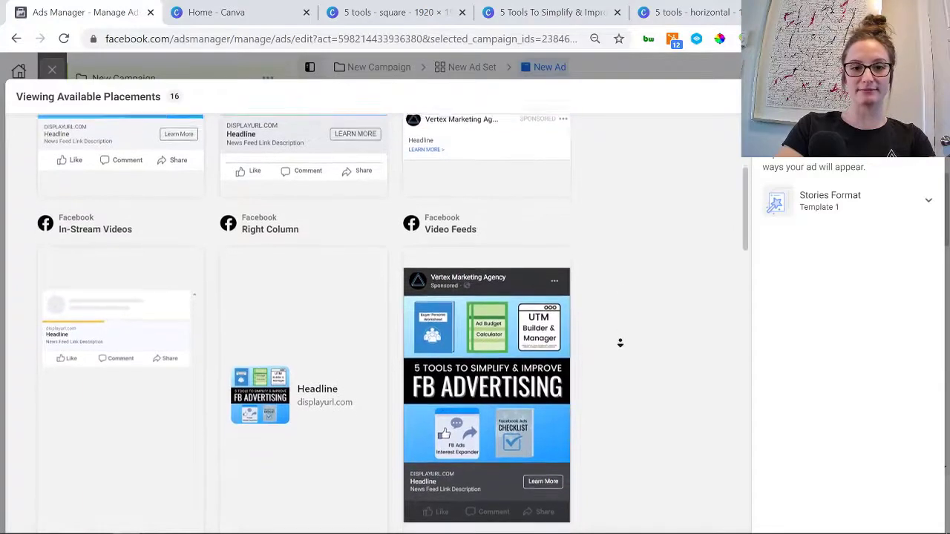
{"action": "scroll", "coordinate": [618, 326], "scroll_direction": "down", "scroll_amount": 4}
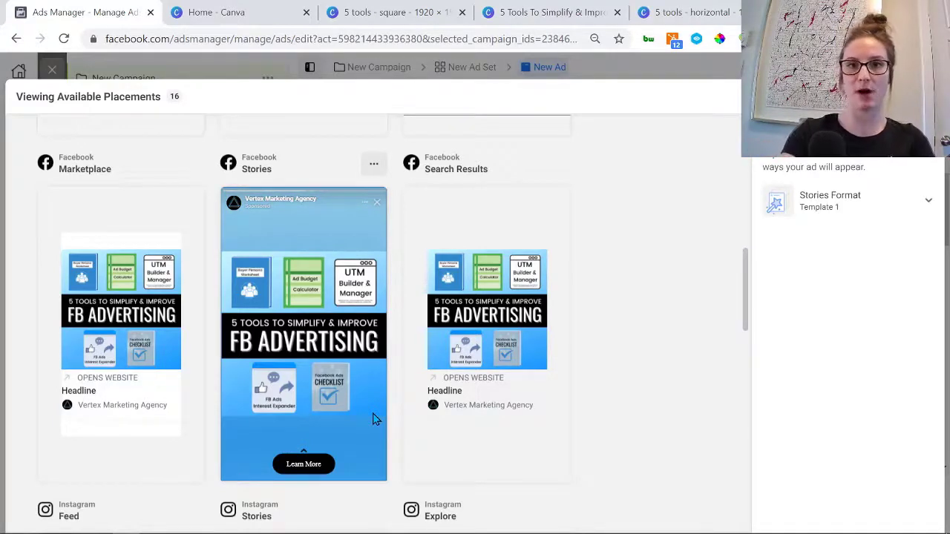
- Switch to Canva and create a blank Instagram Post design of 1080 × 1080 px, then close it
{"action": "key", "text": "ctrl+Tab"}
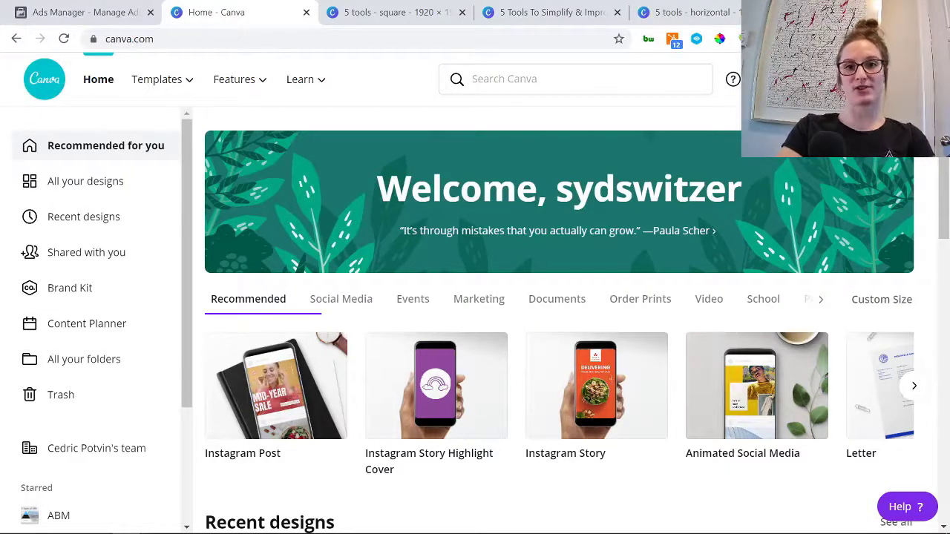
{"action": "left_click", "coordinate": [882, 300]}
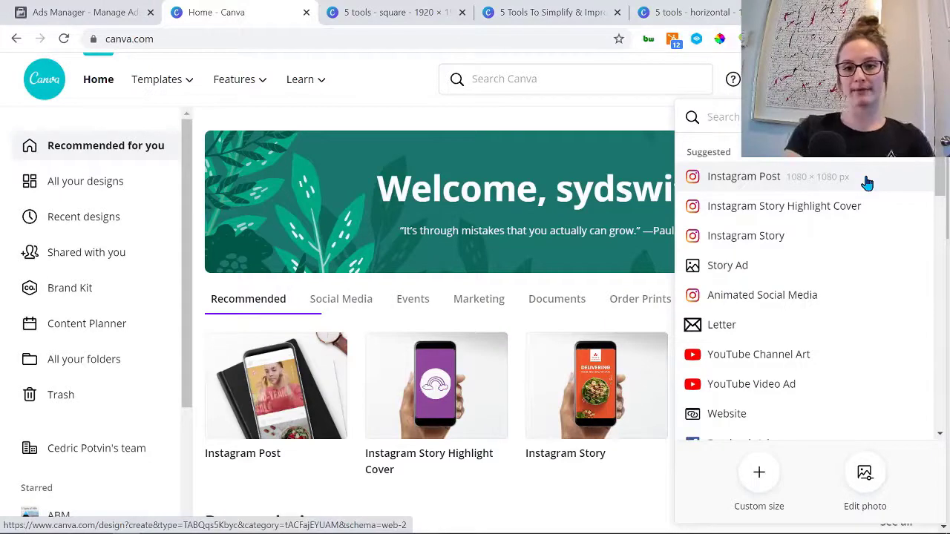
{"action": "left_click", "coordinate": [812, 191]}
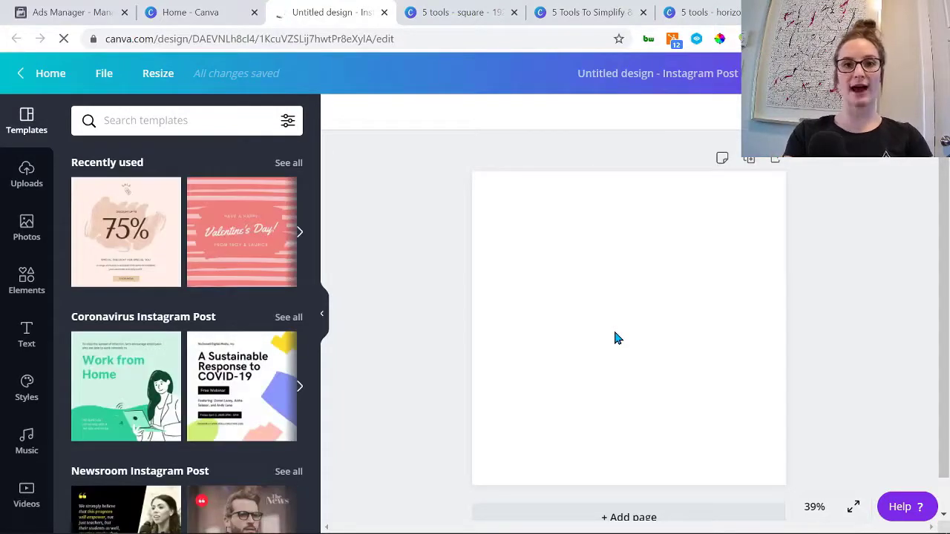
{"action": "left_click", "coordinate": [384, 13]}
- Make a copy of the "5 tools - square" design resized to Instagram Story, 1080 × 1920 px, and close the copy
{"action": "left_click", "coordinate": [416, 10]}
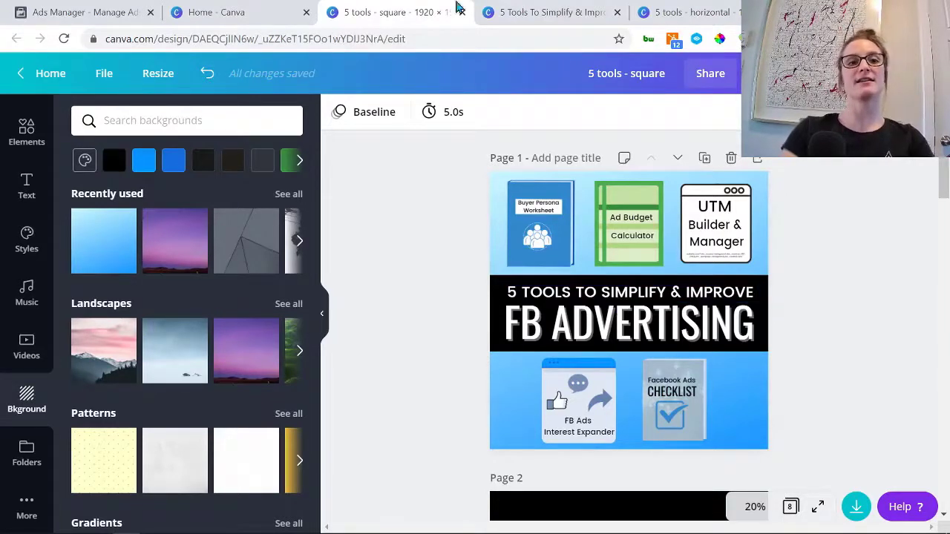
{"action": "left_click", "coordinate": [161, 75]}
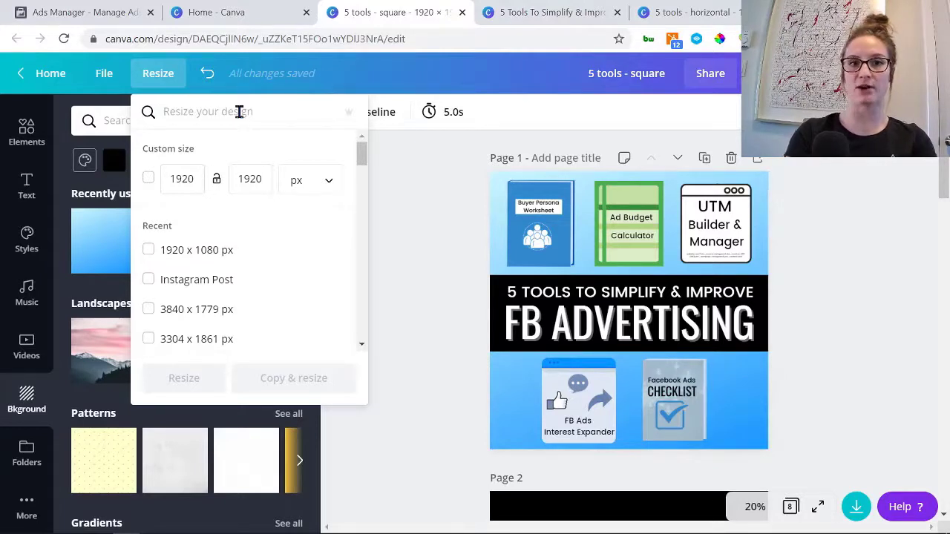
{"action": "type", "text": "story"}
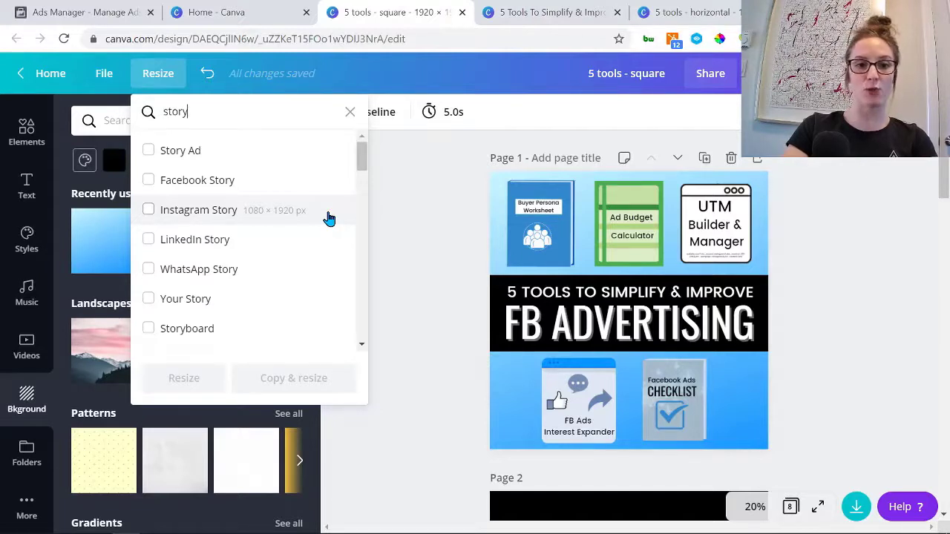
{"action": "left_click", "coordinate": [265, 216]}
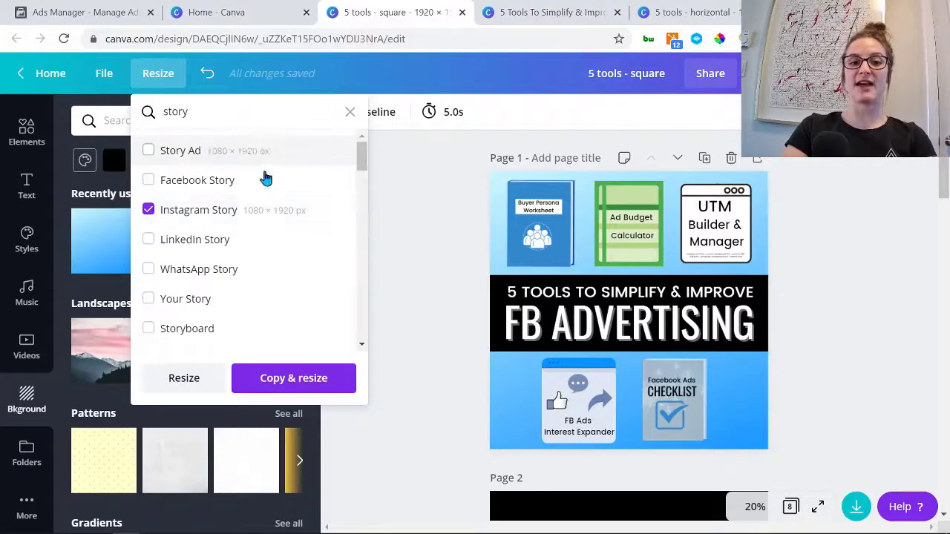
{"action": "left_click", "coordinate": [297, 387]}
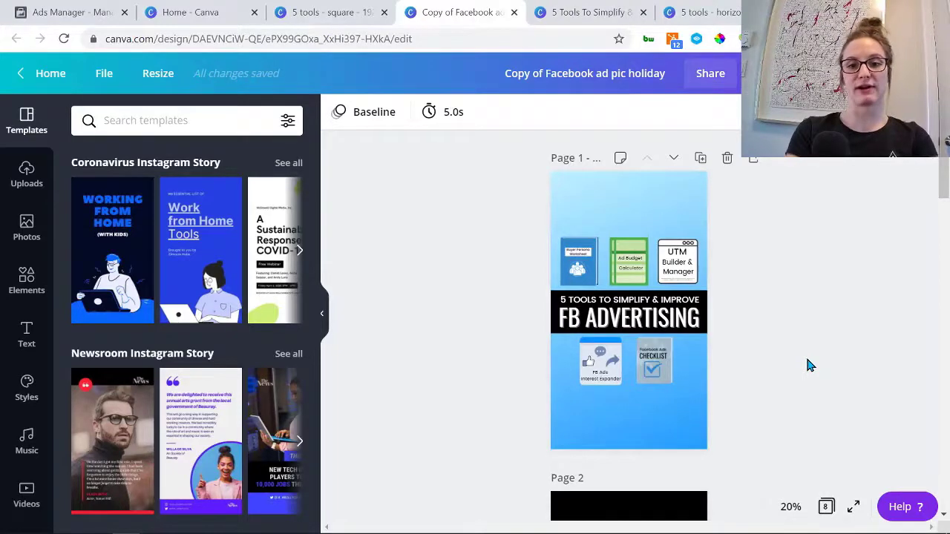
{"action": "left_click", "coordinate": [513, 13]}
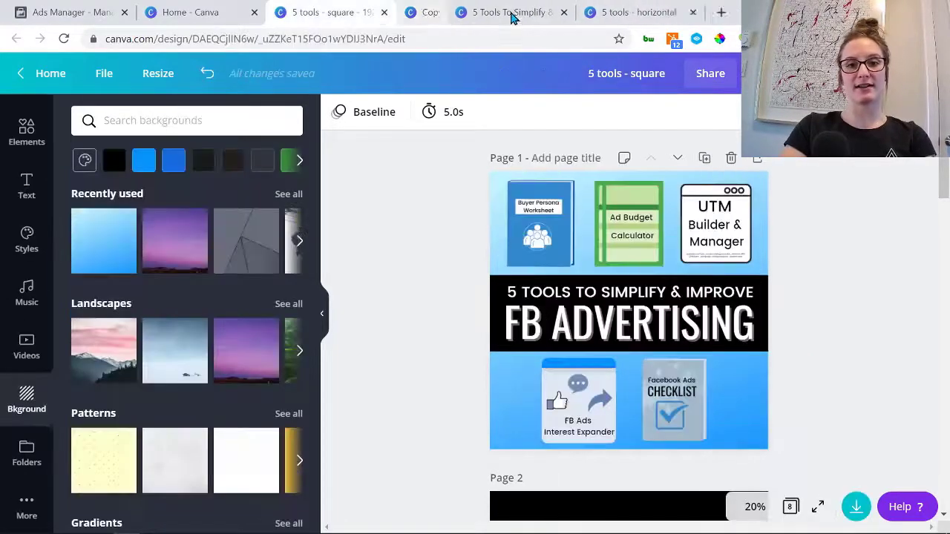
- Open the "5 Tools To Simplify & Improve (story)" design and look through its download file types without downloading
{"action": "left_click", "coordinate": [556, 10]}
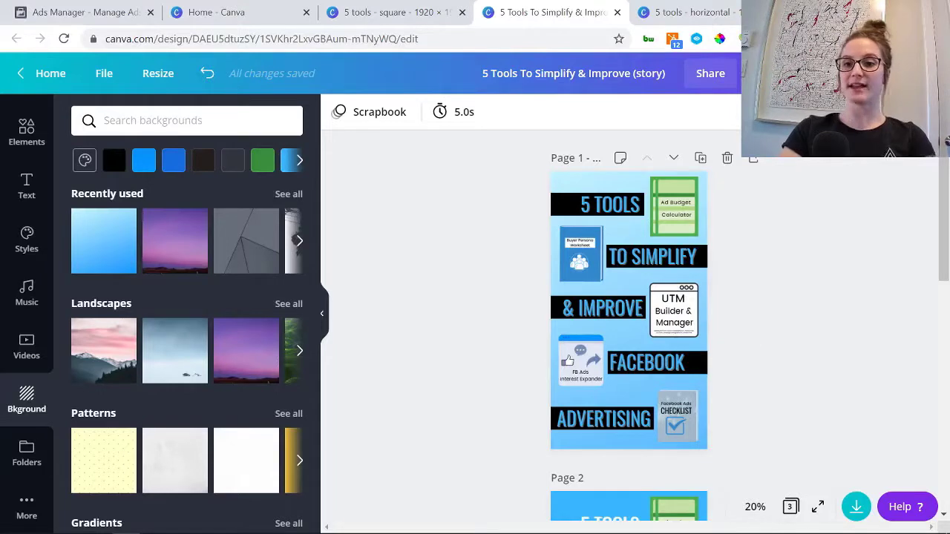
{"action": "left_click", "coordinate": [751, 72]}
{"action": "left_click", "coordinate": [846, 189]}
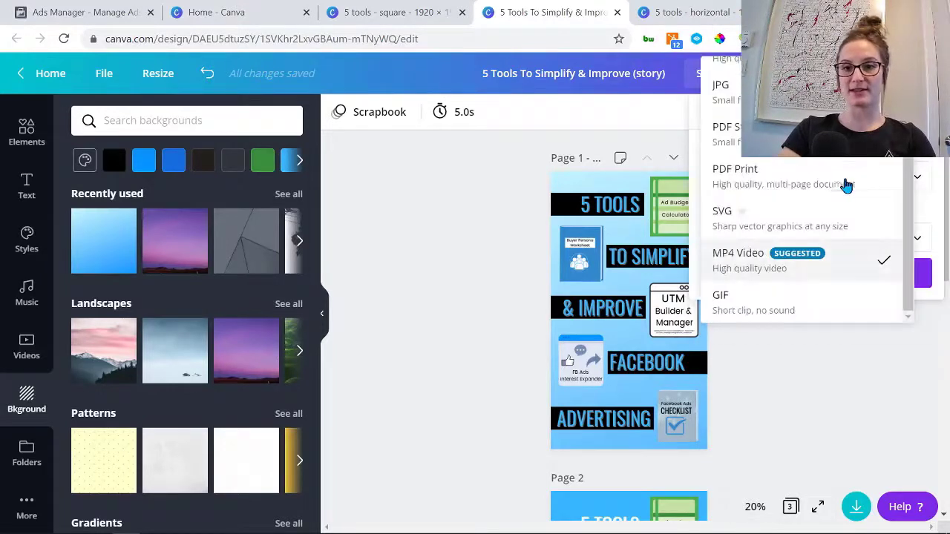
{"action": "scroll", "coordinate": [853, 170], "scroll_direction": "up", "scroll_amount": 2}
{"action": "key", "text": "Escape"}
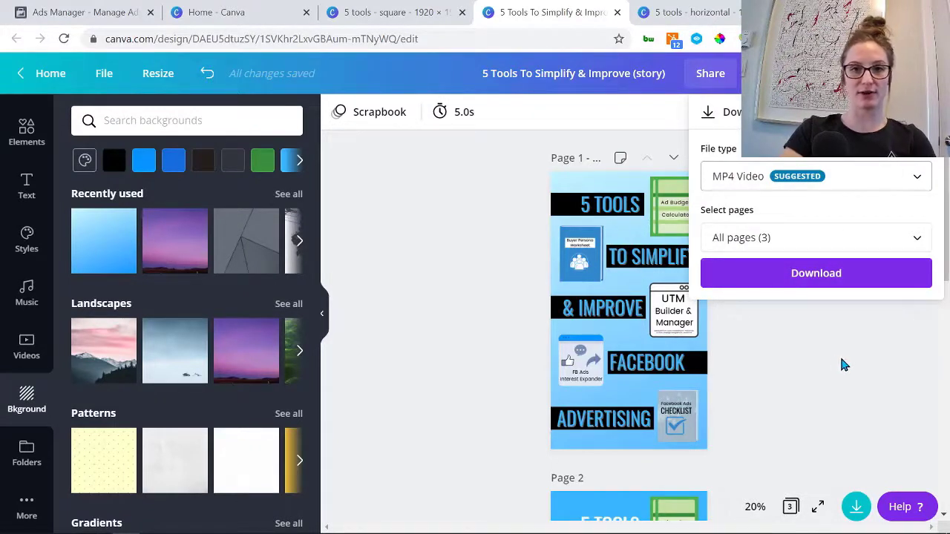
{"action": "left_click", "coordinate": [849, 342]}
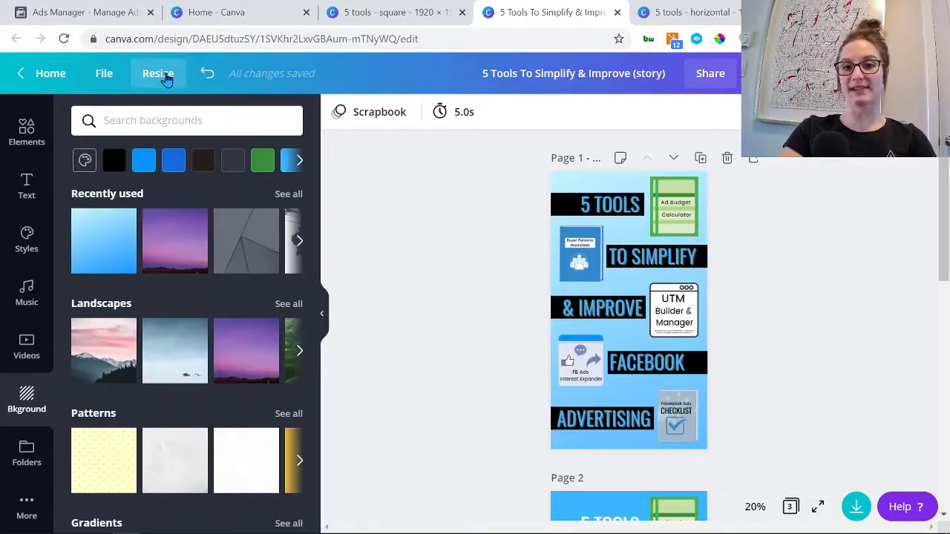
- Compare the square 5 tools design with its rearranged story version
{"action": "left_click", "coordinate": [371, 12]}
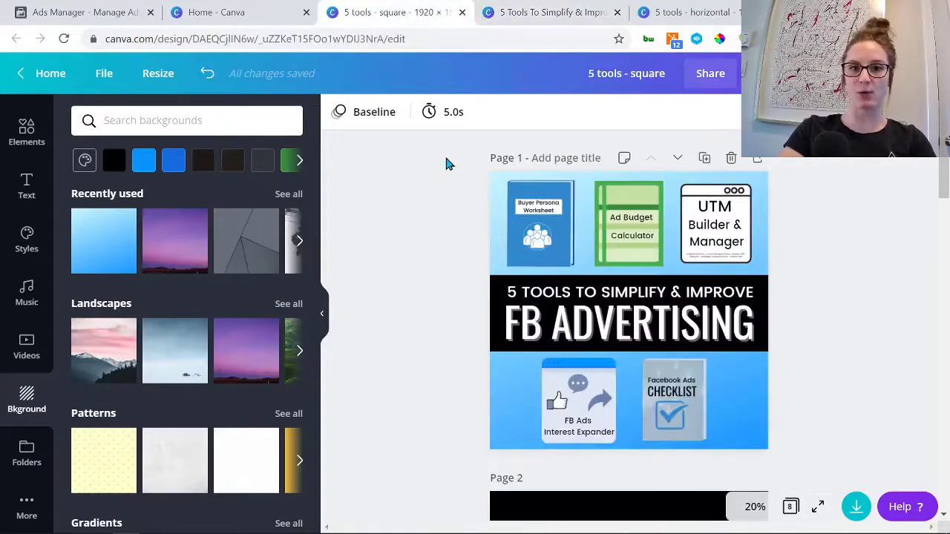
{"action": "left_click", "coordinate": [570, 18]}
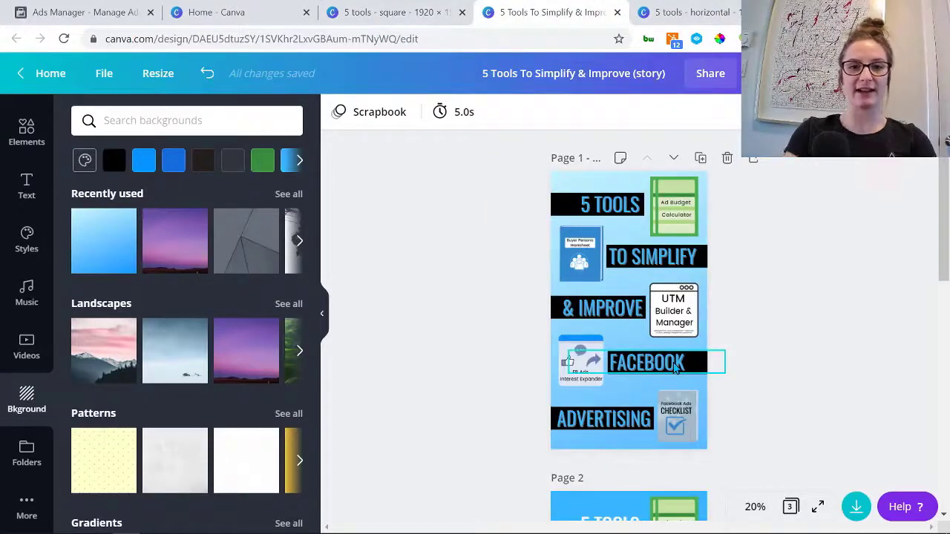
{"action": "left_click", "coordinate": [441, 8]}
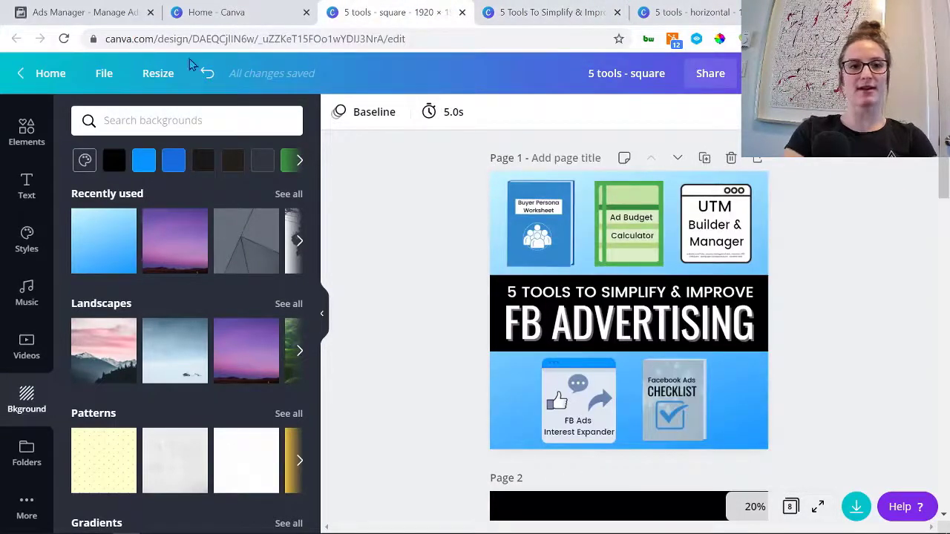
- Make a copy of the square design at a custom size of 1920 × 1080 px and close the copy
{"action": "left_click", "coordinate": [164, 73]}
{"action": "left_click", "coordinate": [400, 251]}
{"action": "left_click", "coordinate": [158, 74]}
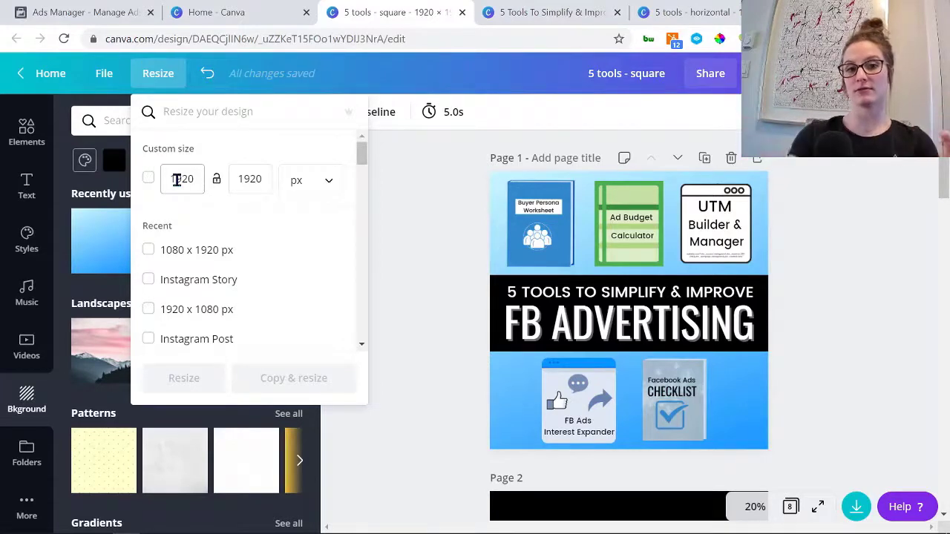
{"action": "double_click", "coordinate": [254, 178]}
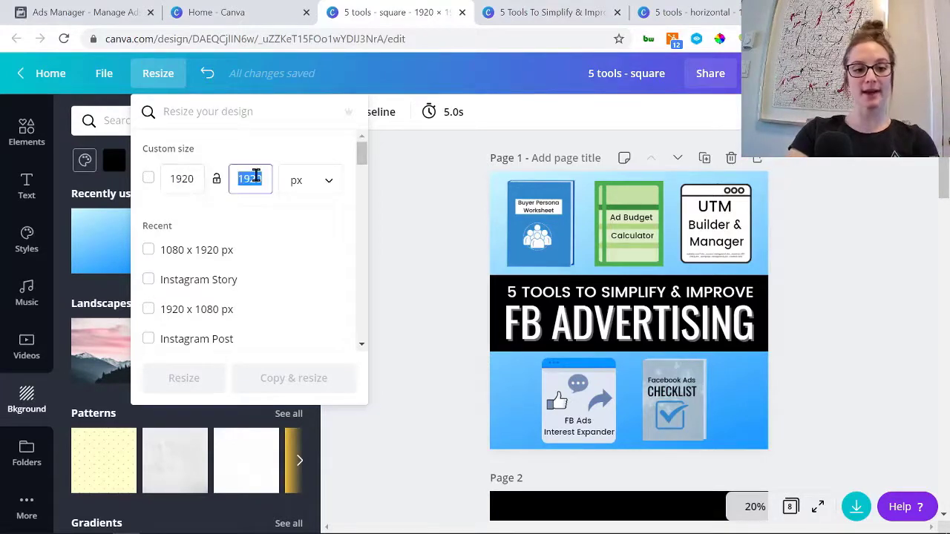
{"action": "type", "text": "1080"}
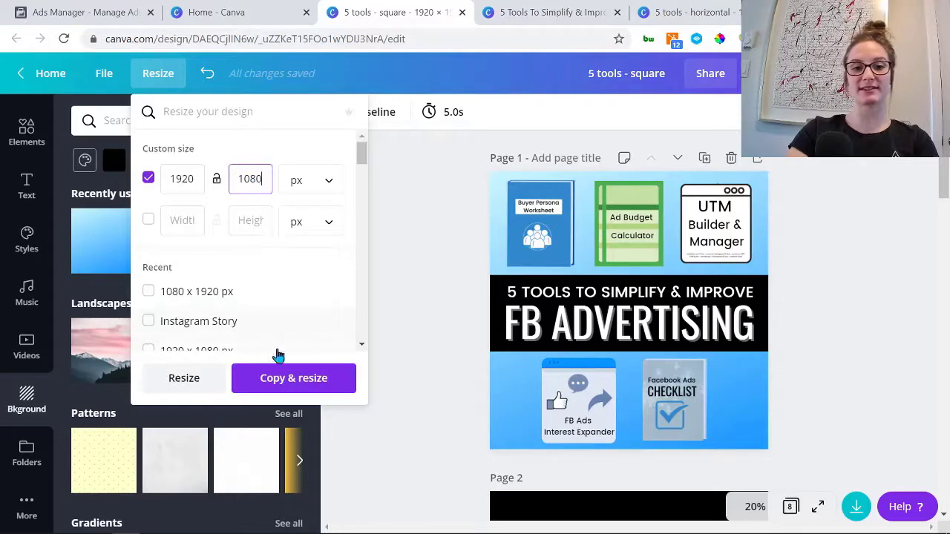
{"action": "left_click", "coordinate": [297, 379]}
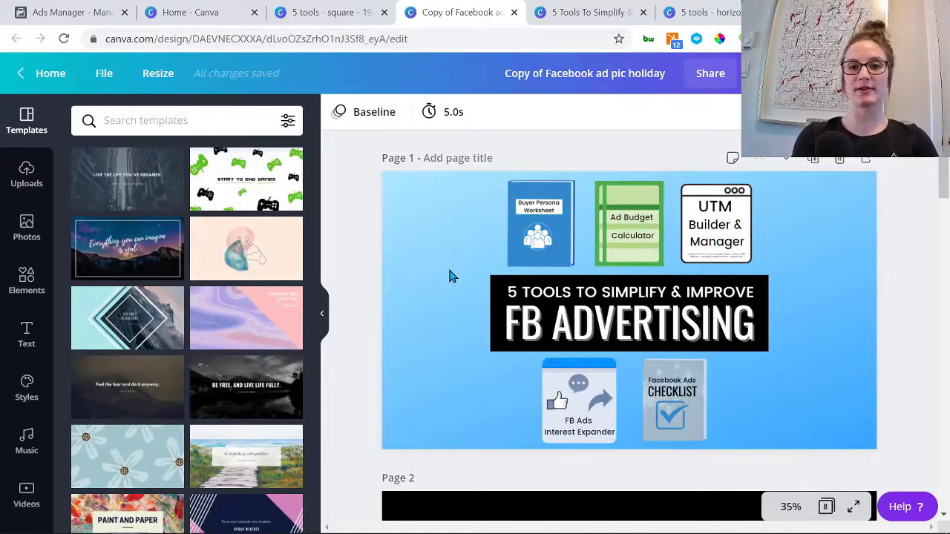
{"action": "left_click", "coordinate": [513, 12]}
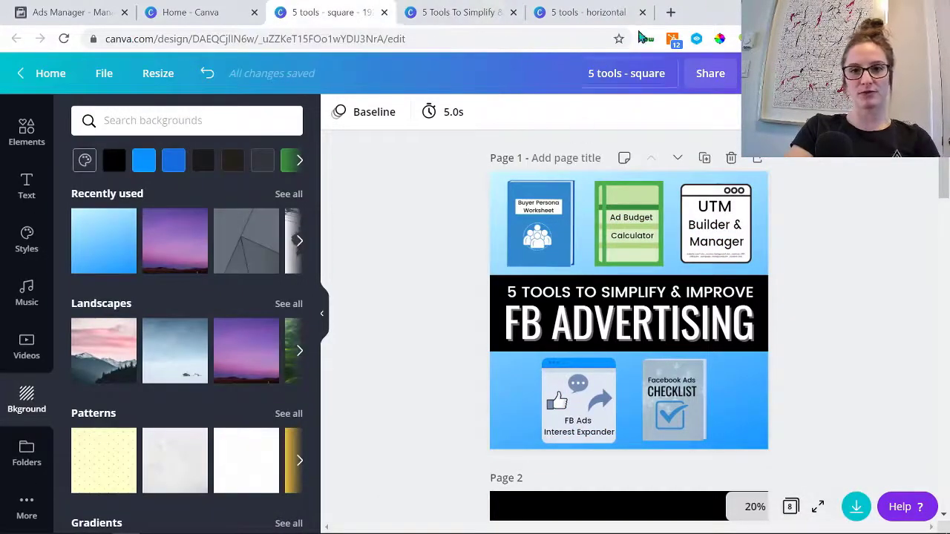
- Open the "5 tools - horizontal" design and nudge the "GET ACCESSS FOR FREE" text slightly down within its black box
{"action": "left_click", "coordinate": [676, 12]}
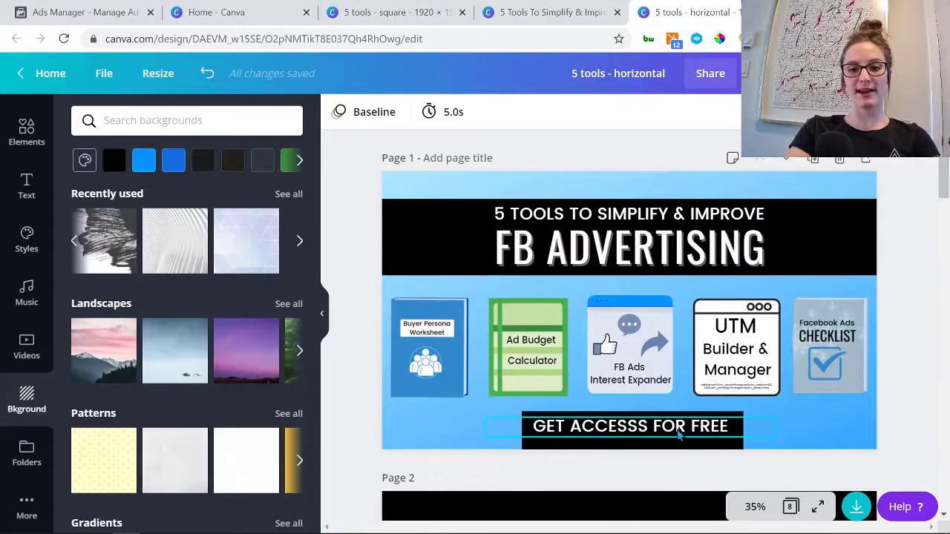
{"action": "left_click", "coordinate": [677, 437]}
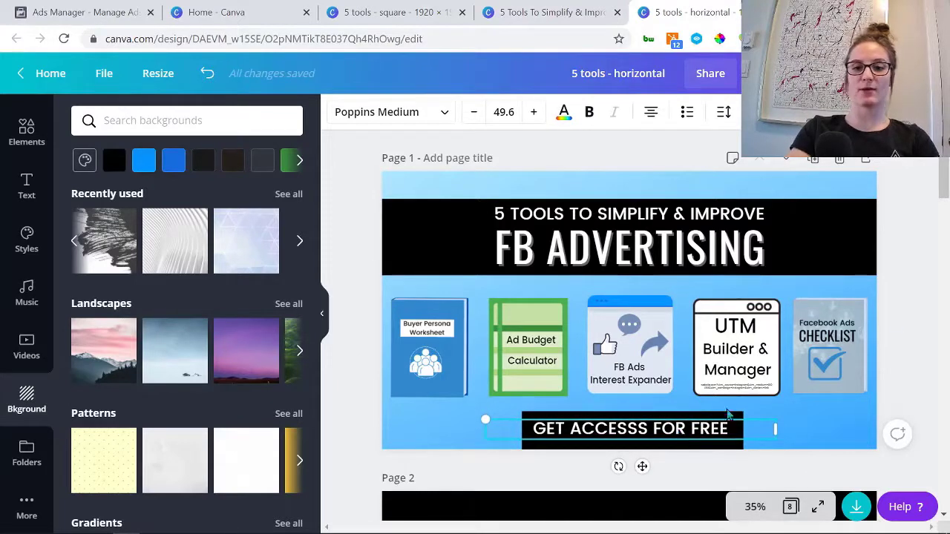
{"action": "left_click", "coordinate": [928, 296]}
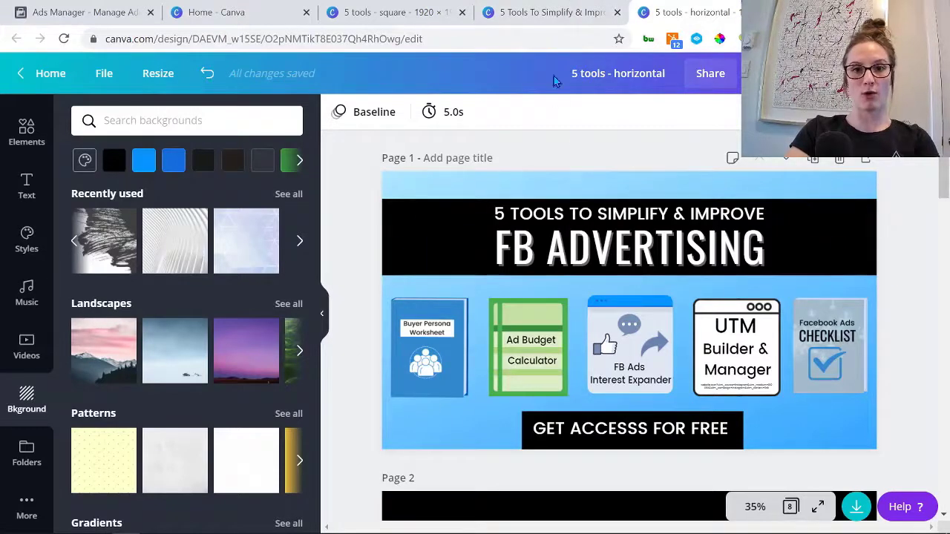
- Revisit the story version and the square version of the 5 tools design
{"action": "left_click", "coordinate": [542, 12]}
{"action": "left_click", "coordinate": [442, 11]}
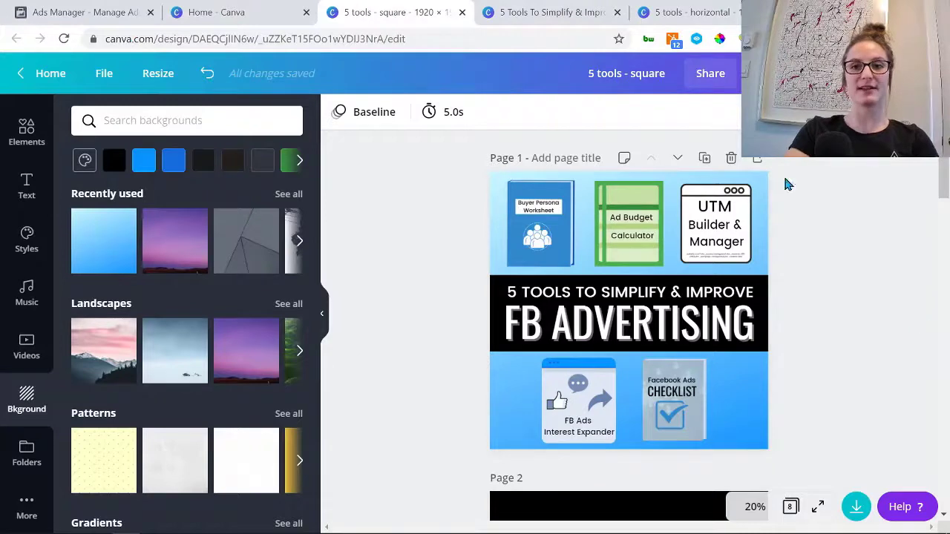
- In Ads Manager, replace the image for the Stories, Apps and Sites placement group with "5 Tools To Simplify & Improve (story).png" and save
{"action": "left_click", "coordinate": [75, 9]}
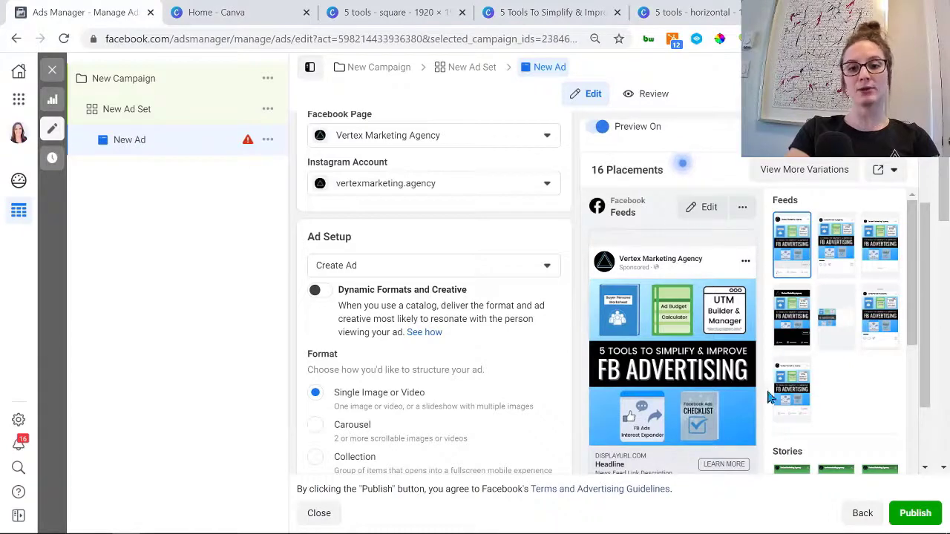
{"action": "scroll", "coordinate": [527, 248], "scroll_direction": "down", "scroll_amount": 3}
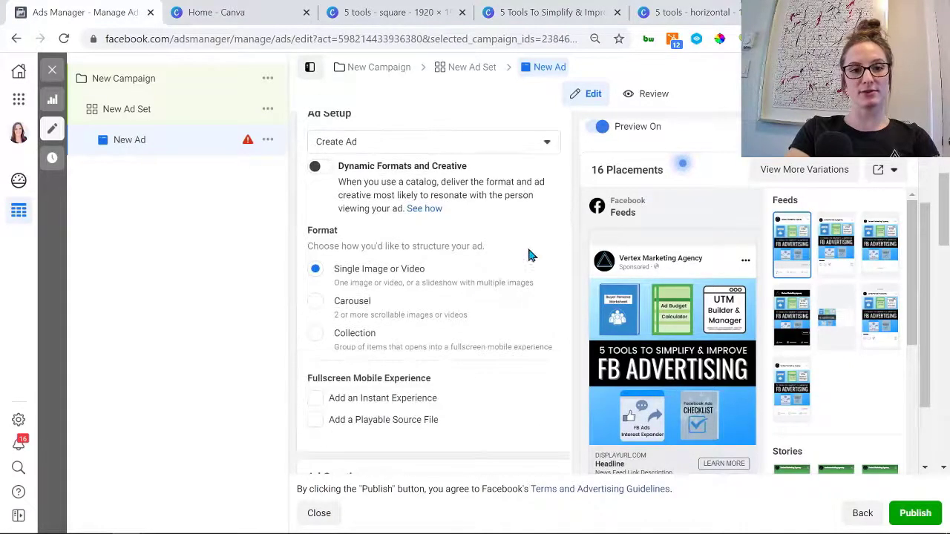
{"action": "scroll", "coordinate": [534, 233], "scroll_direction": "down", "scroll_amount": 5}
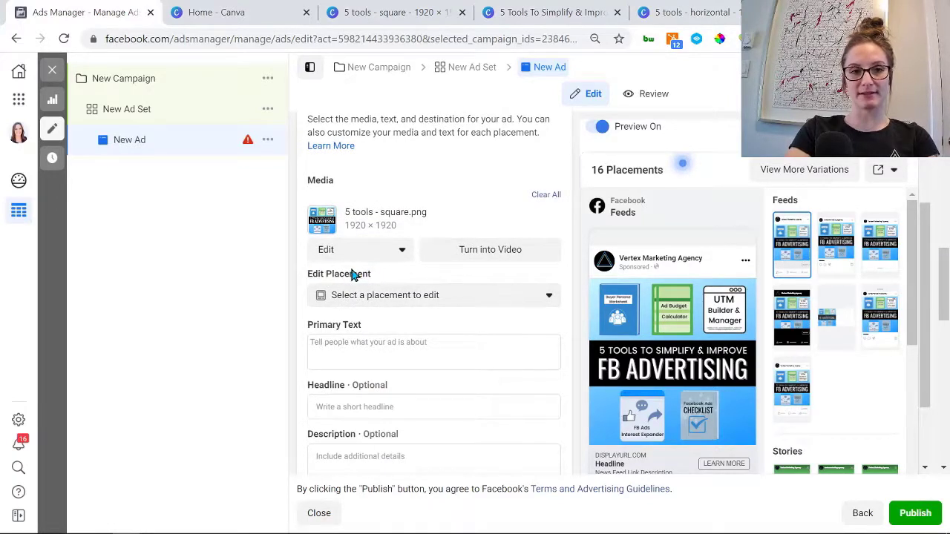
{"action": "left_click", "coordinate": [483, 299]}
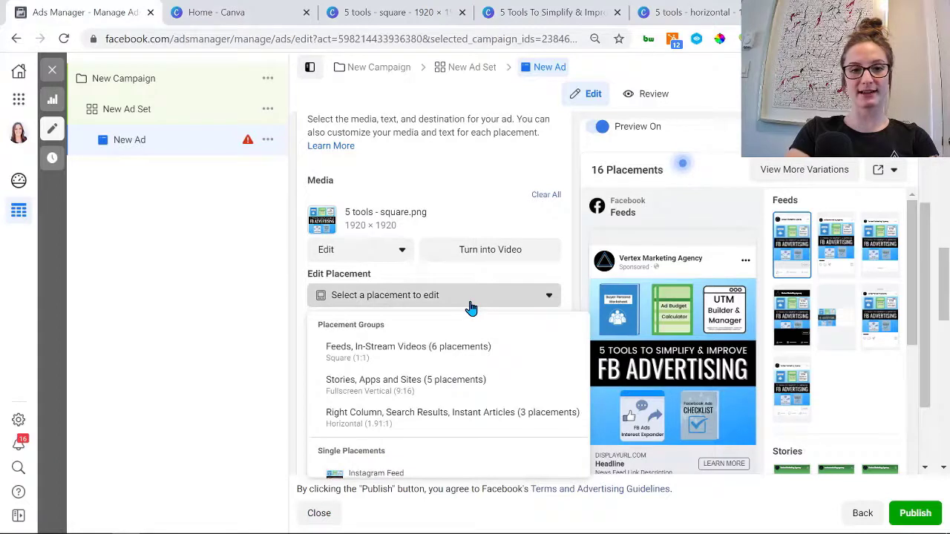
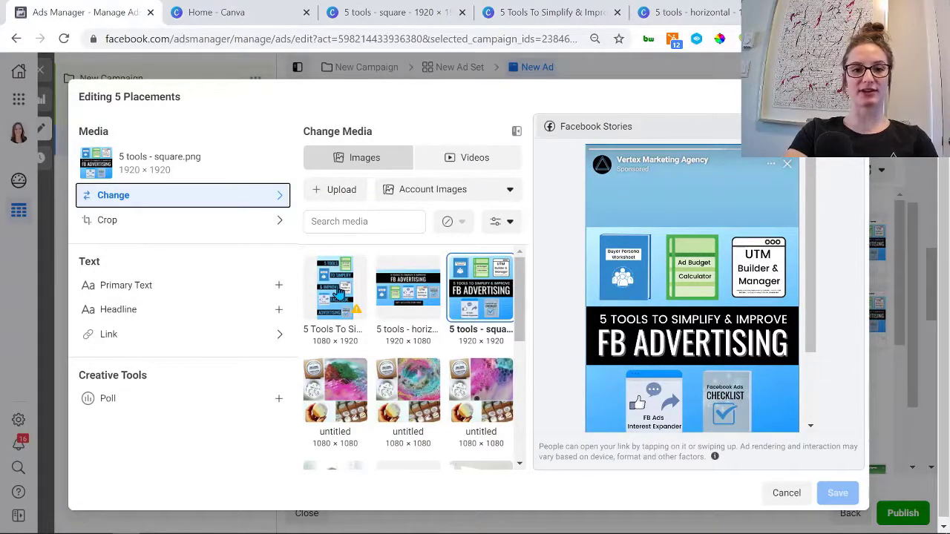
{"action": "left_click", "coordinate": [338, 293]}
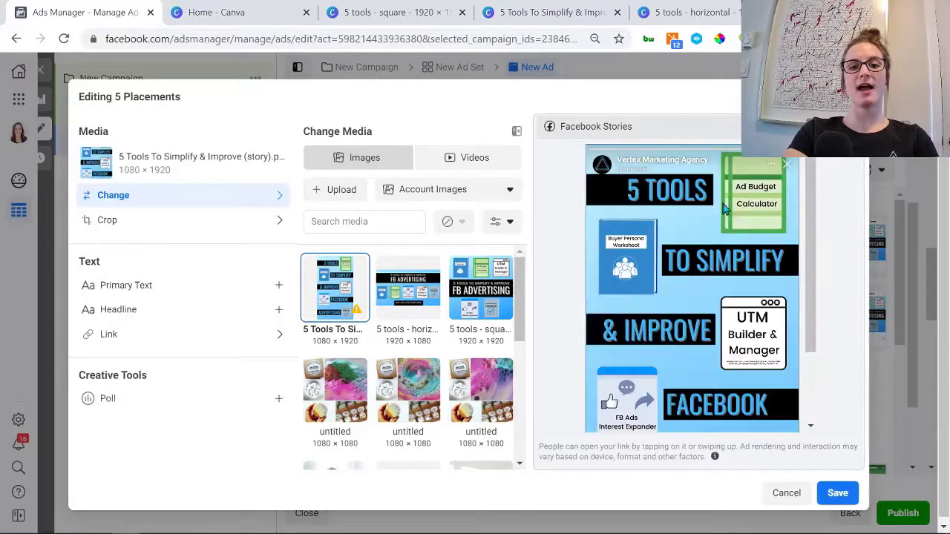
{"action": "mouse_move", "coordinate": [813, 182]}
{"action": "left_mouse_down"}
{"action": "mouse_move", "coordinate": [816, 265]}
{"action": "mouse_move", "coordinate": [820, 165]}
{"action": "left_mouse_up"}
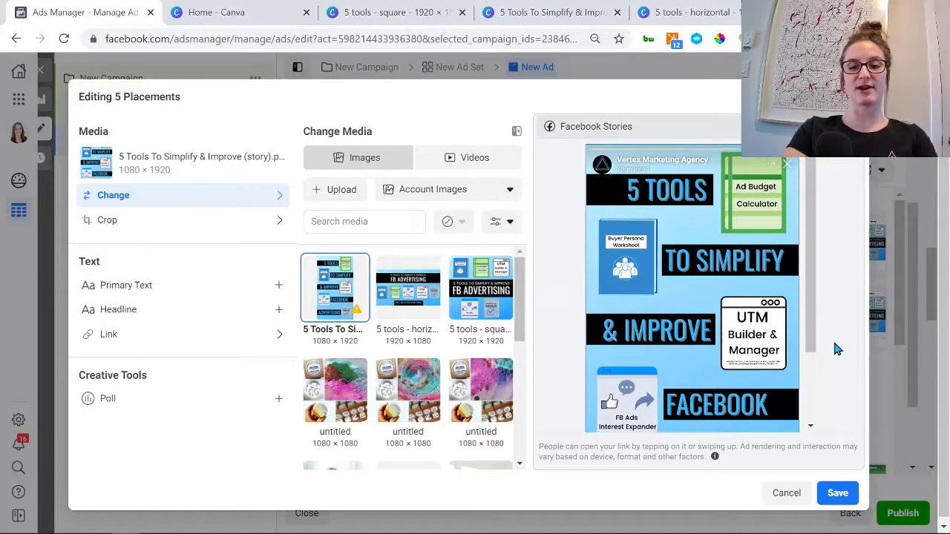
{"action": "left_click", "coordinate": [819, 492]}
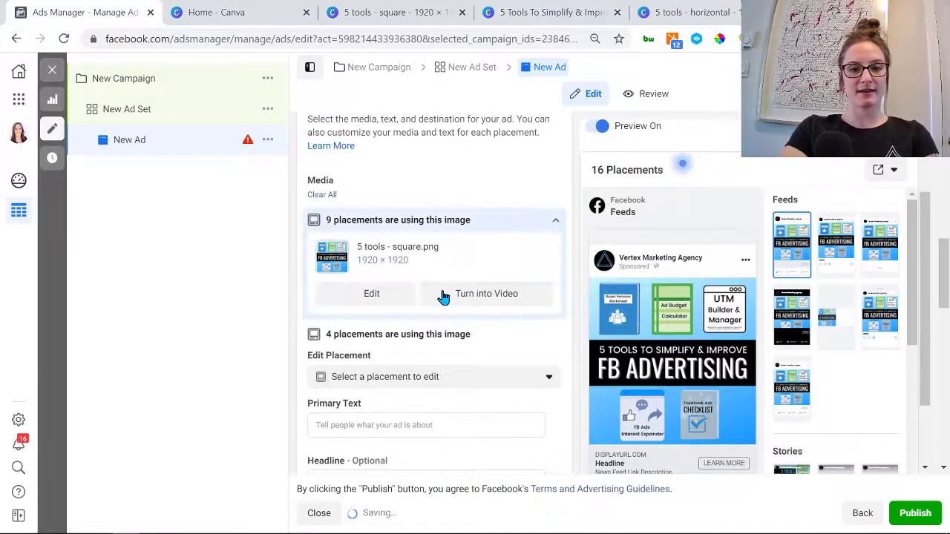
- Assign "5 tools - horizontal.png" to the Right Column, Search Results, Instant Articles placement group and save
{"action": "mouse_move", "coordinate": [385, 367]}
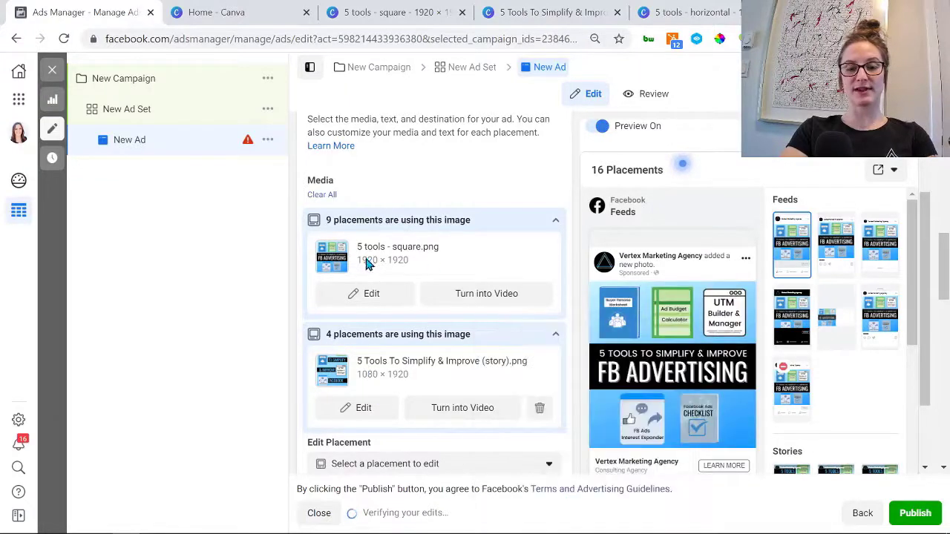
{"action": "scroll", "coordinate": [467, 320], "scroll_direction": "down", "scroll_amount": 2}
{"action": "left_click", "coordinate": [414, 341]}
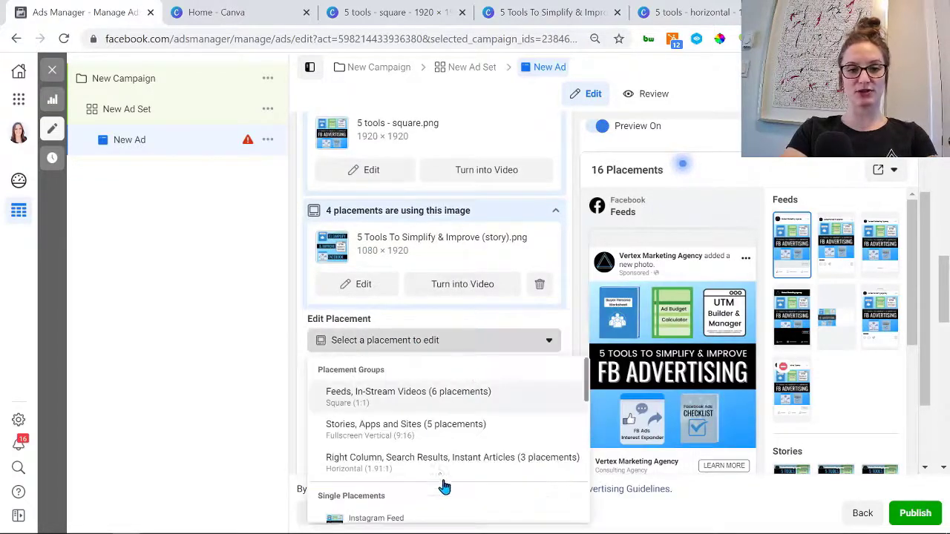
{"action": "left_click", "coordinate": [466, 466]}
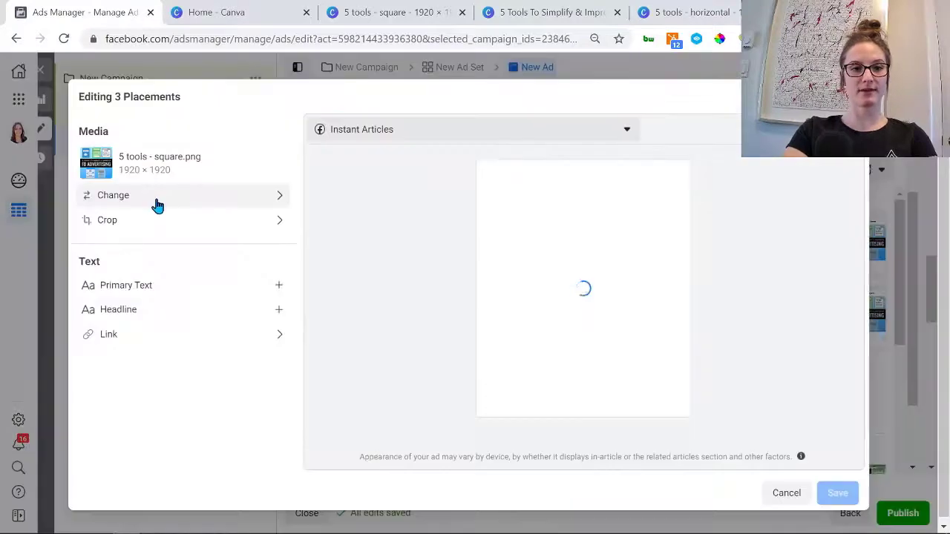
{"action": "left_click", "coordinate": [158, 205]}
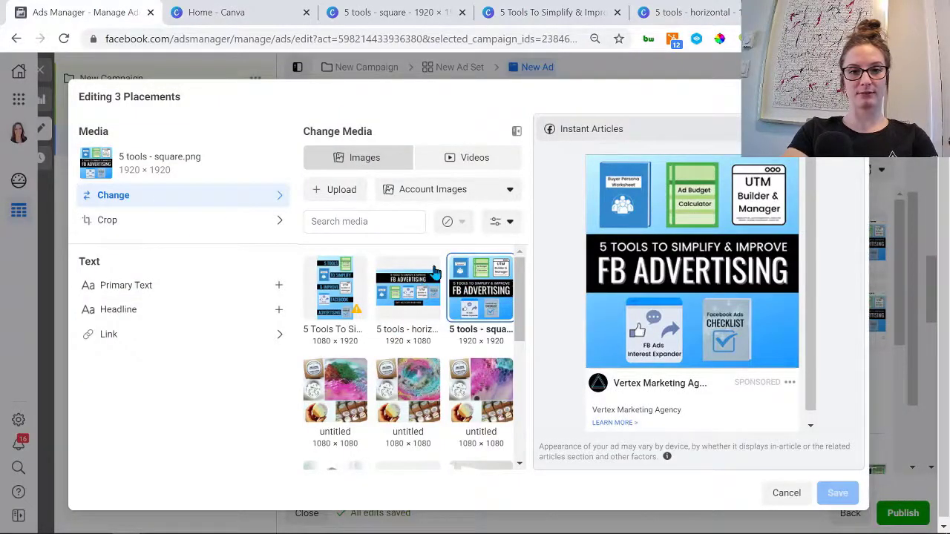
{"action": "left_click", "coordinate": [427, 294]}
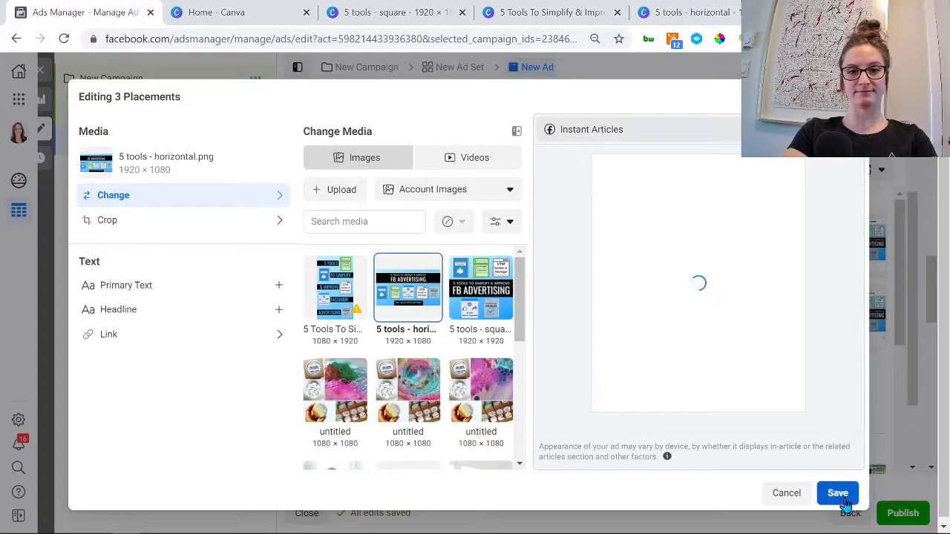
{"action": "left_click", "coordinate": [837, 494]}
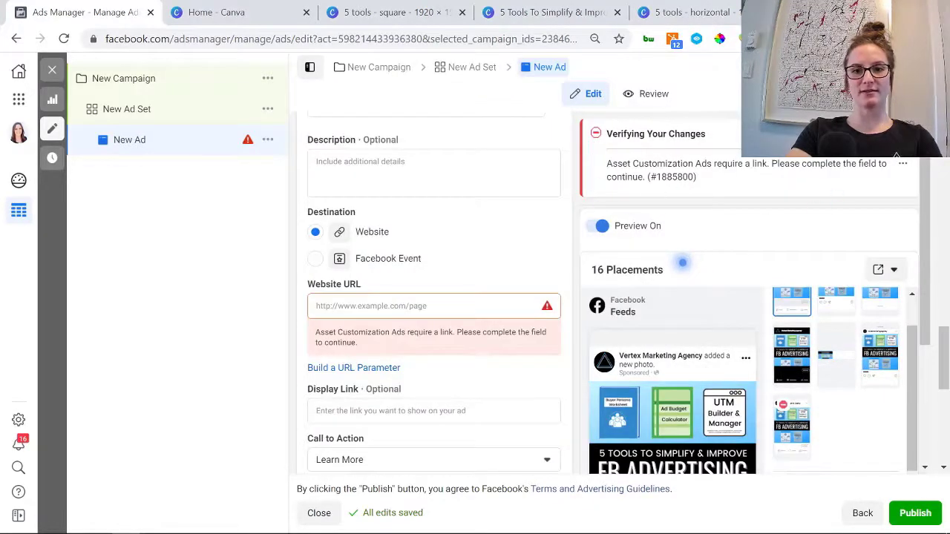
- Set the ad's website URL to vertexmarketingagency.com
{"action": "left_click", "coordinate": [420, 305]}
{"action": "type", "text": "vertexmarketign"}
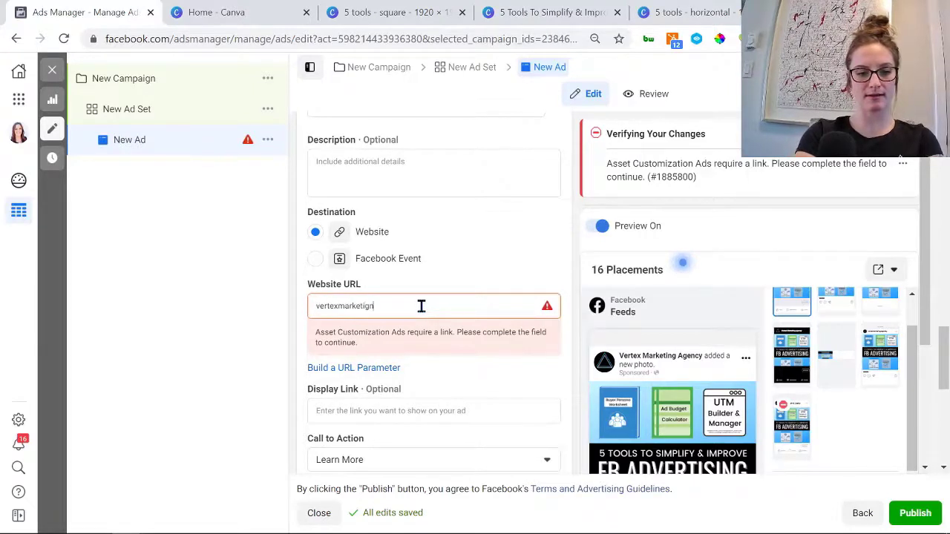
{"action": "type", "text": "agency.com"}
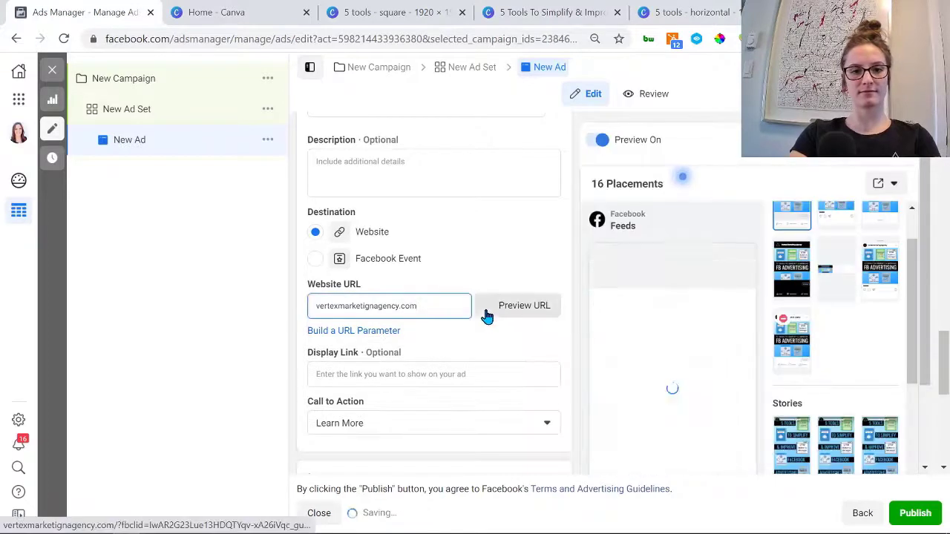
{"action": "left_click", "coordinate": [377, 307]}
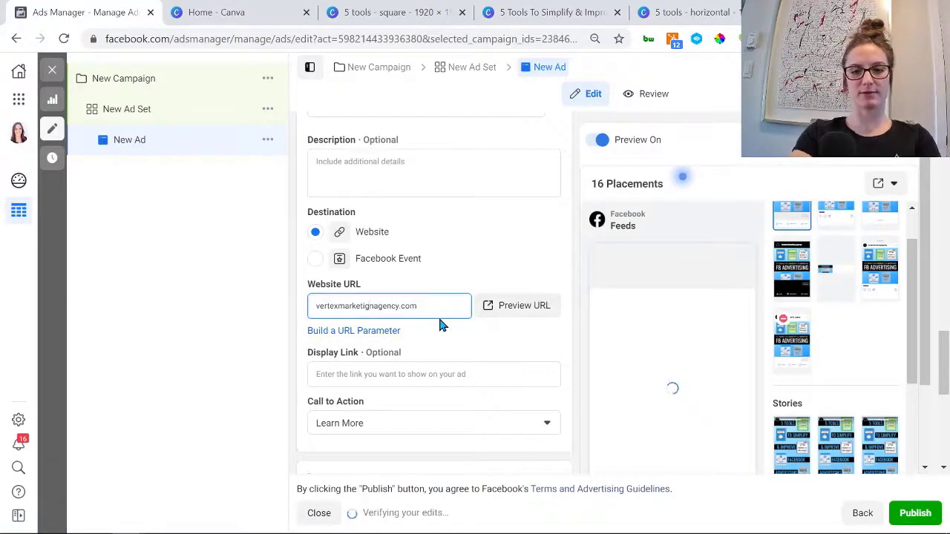
{"action": "key", "text": "BackSpace"}
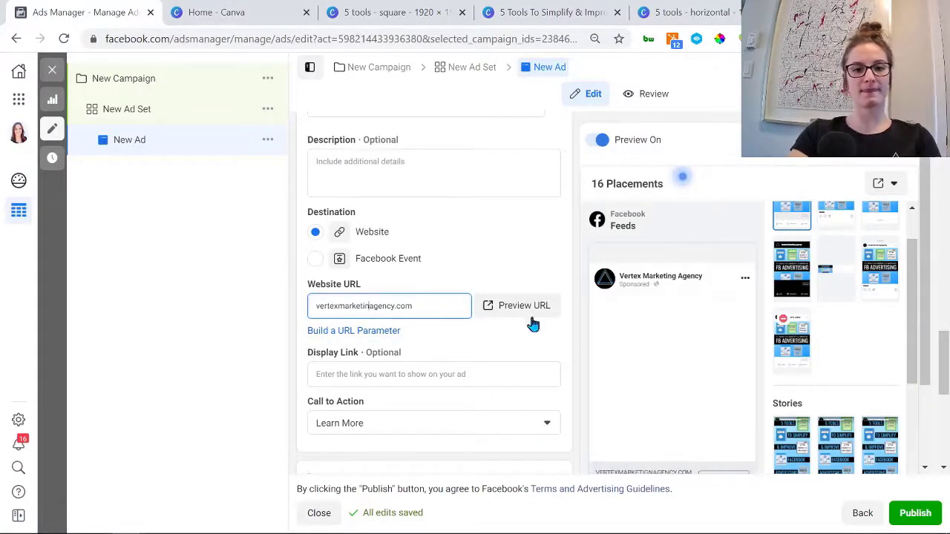
{"action": "type", "text": "g"}
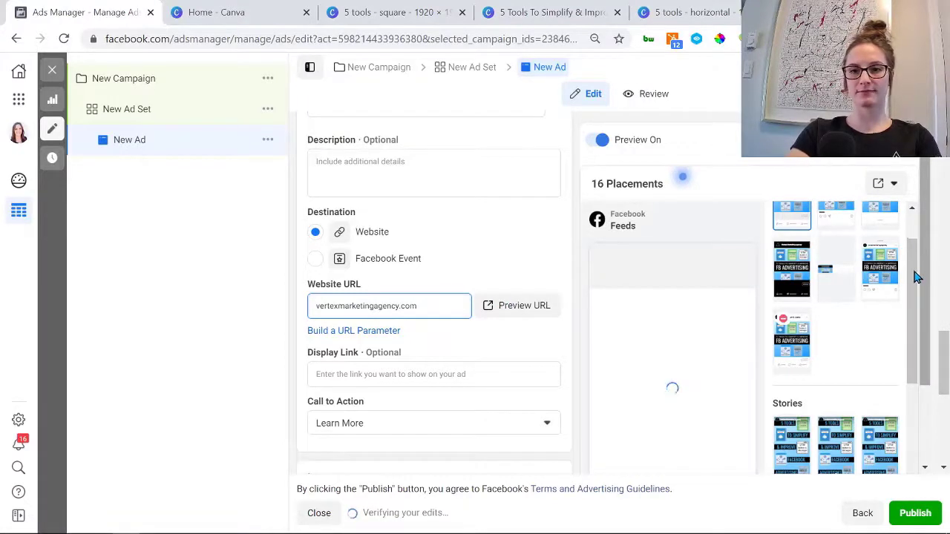
- Review the Search, In-Article and Apps and Sites previews and the images assigned to each placement group
{"action": "left_click_drag", "start_coordinate": [917, 276], "coordinate": [895, 437]}
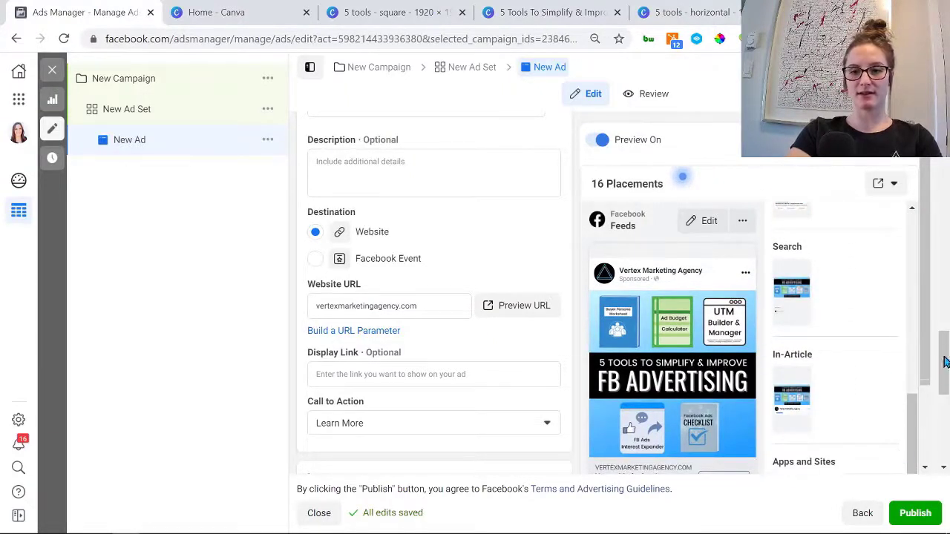
{"action": "scroll", "coordinate": [835, 418], "scroll_direction": "down", "scroll_amount": 2}
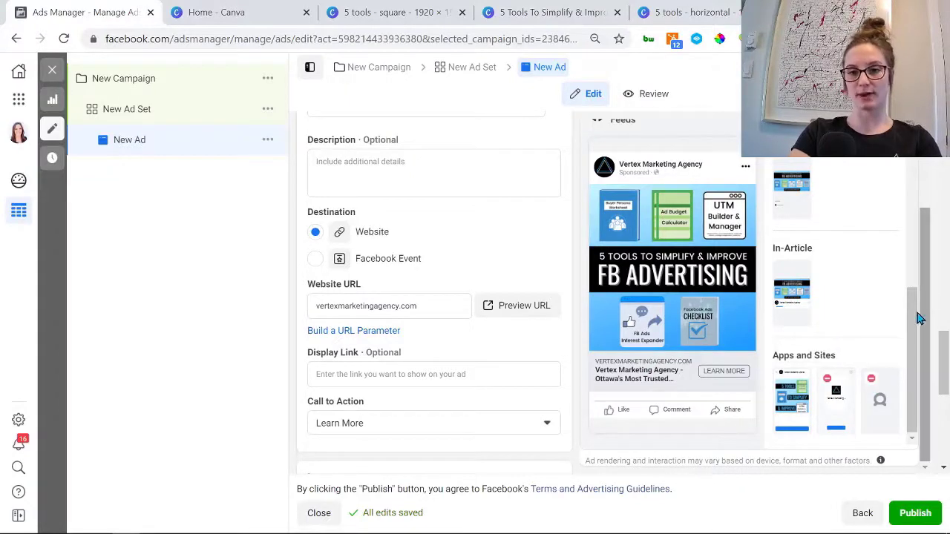
{"action": "scroll", "coordinate": [535, 293], "scroll_direction": "up", "scroll_amount": 5}
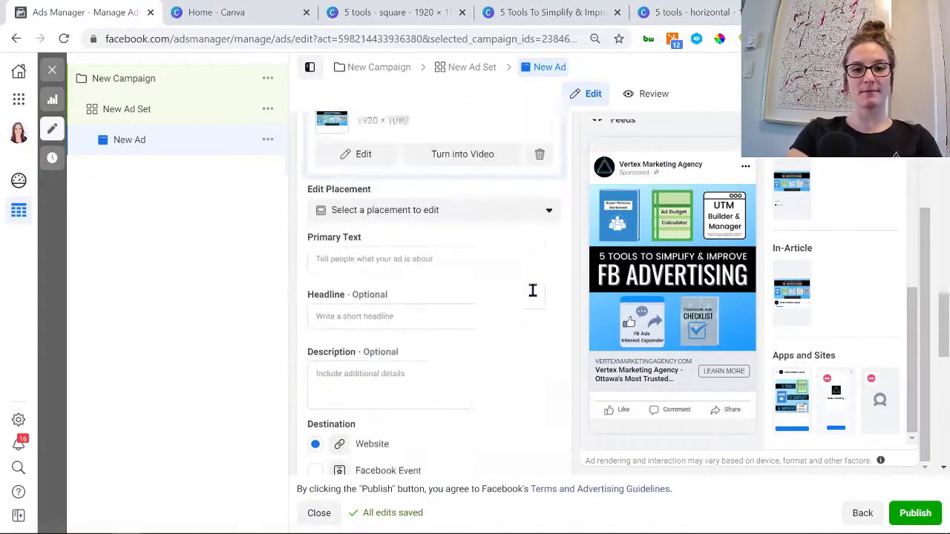
{"action": "scroll", "coordinate": [537, 289], "scroll_direction": "up", "scroll_amount": 2}
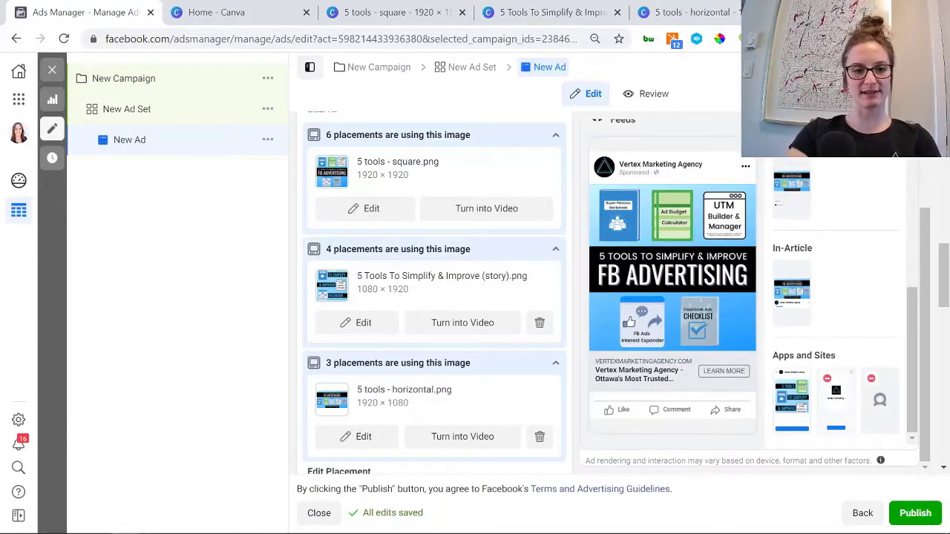
- Examine the sponsored right-column ads in the two Facebook screenshots, Screenshot (6) and Screenshot (7), and return to Ads Manager
{"action": "left_click", "coordinate": [161, 523]}
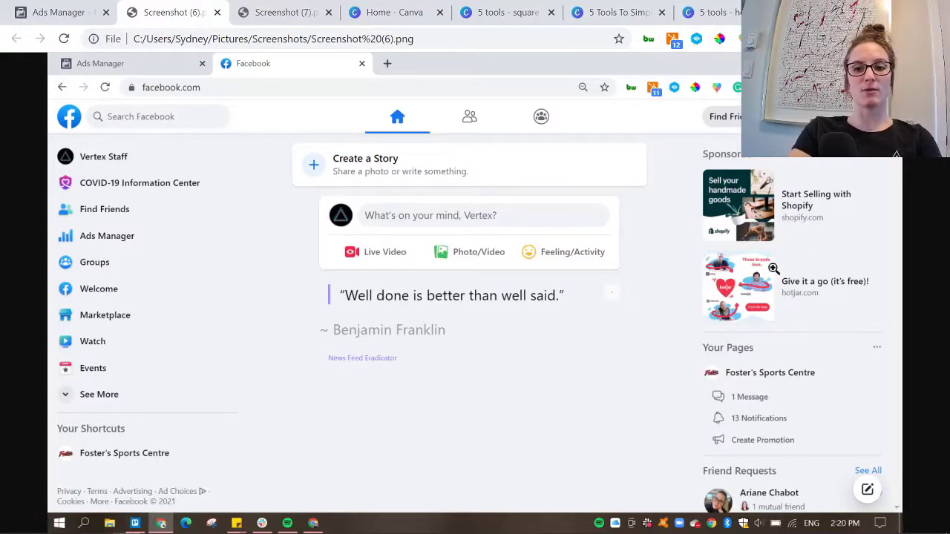
{"action": "left_click", "coordinate": [291, 12]}
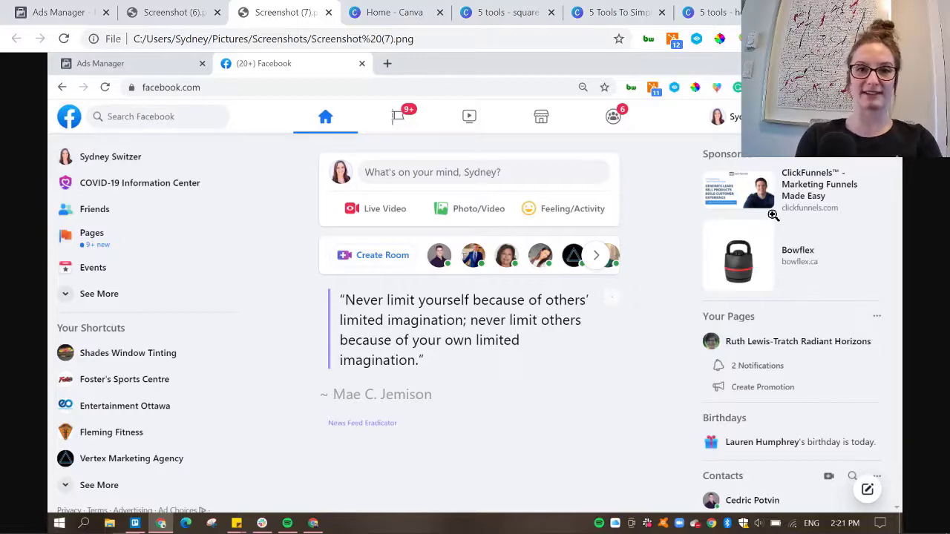
{"action": "left_click", "coordinate": [41, 10]}
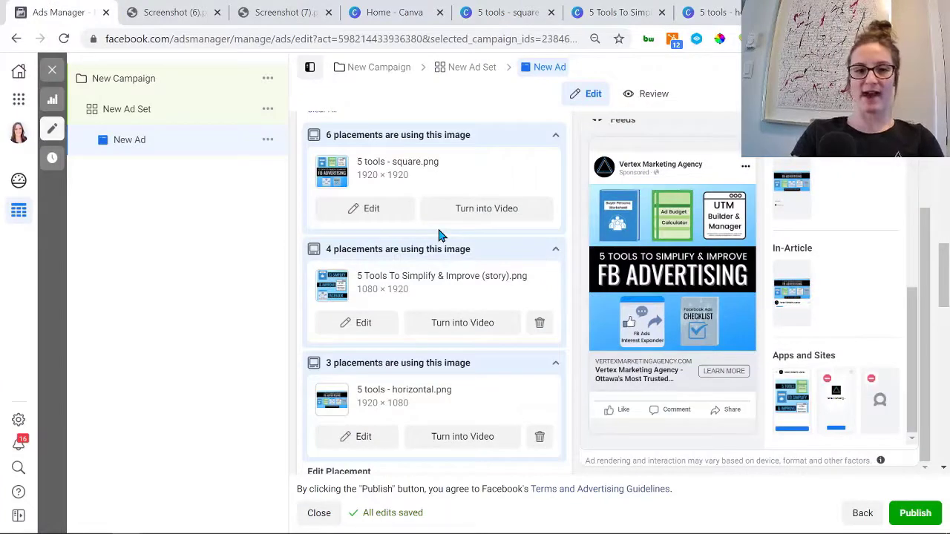